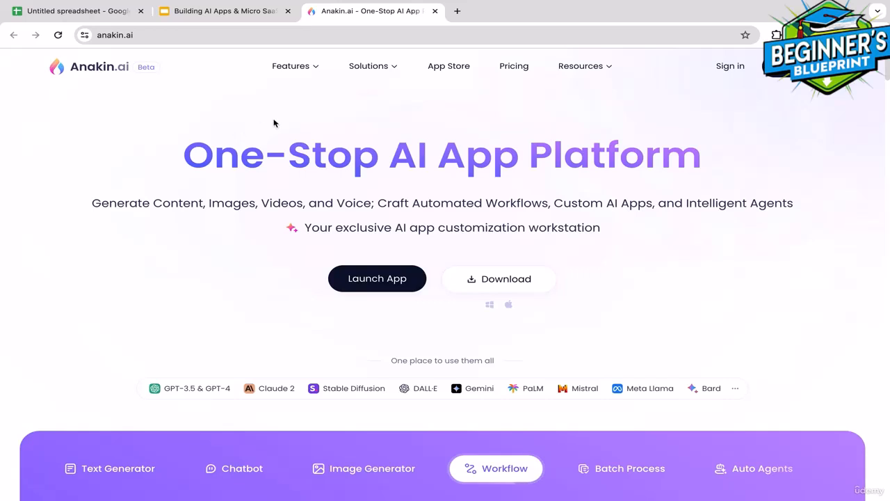
Launch the app and sign in to Anakin.ai with a Google account
left_click(381, 280)
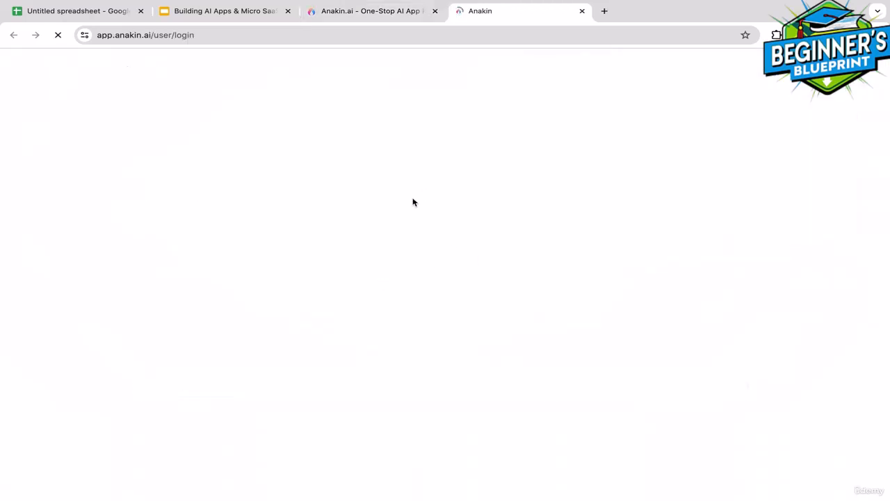
left_click(445, 259)
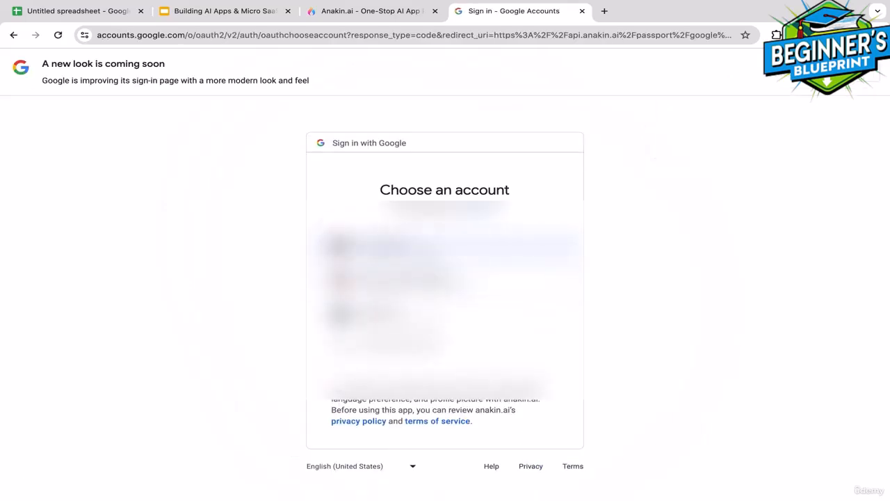
left_click(445, 249)
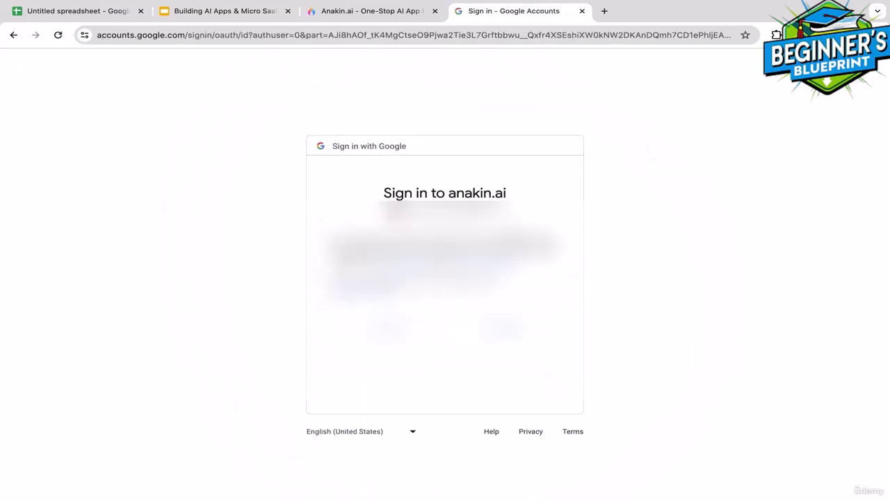
left_click(509, 327)
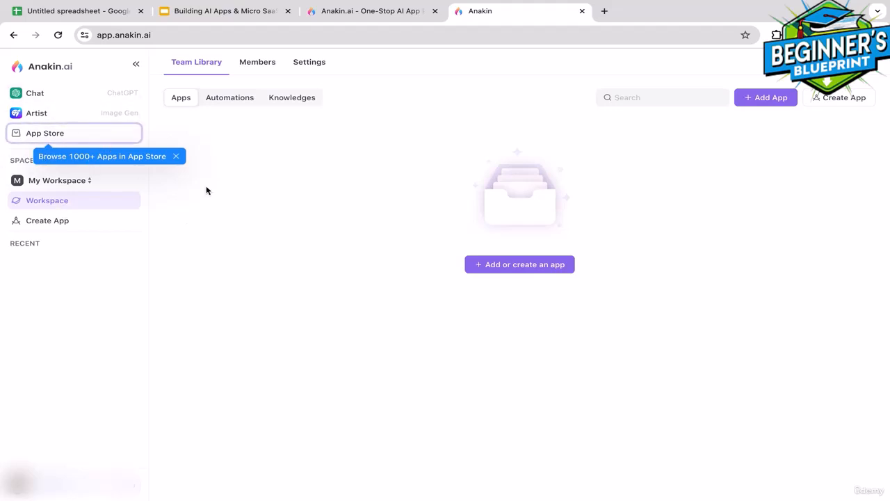
Dismiss the App Store and Credits onboarding tips and start a new app
left_click(176, 156)
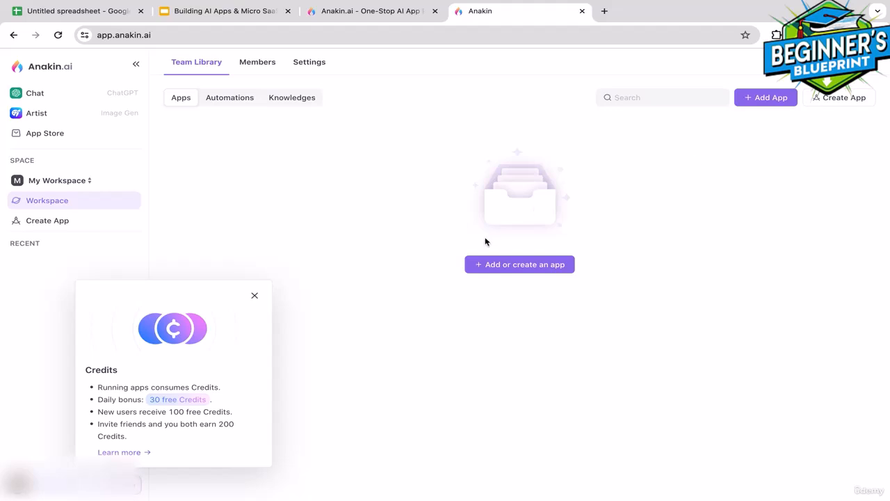
left_click(254, 296)
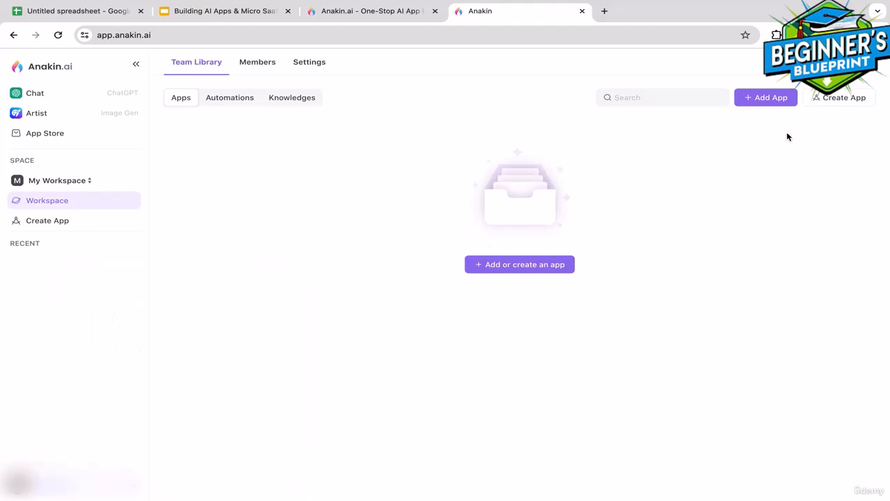
left_click(840, 103)
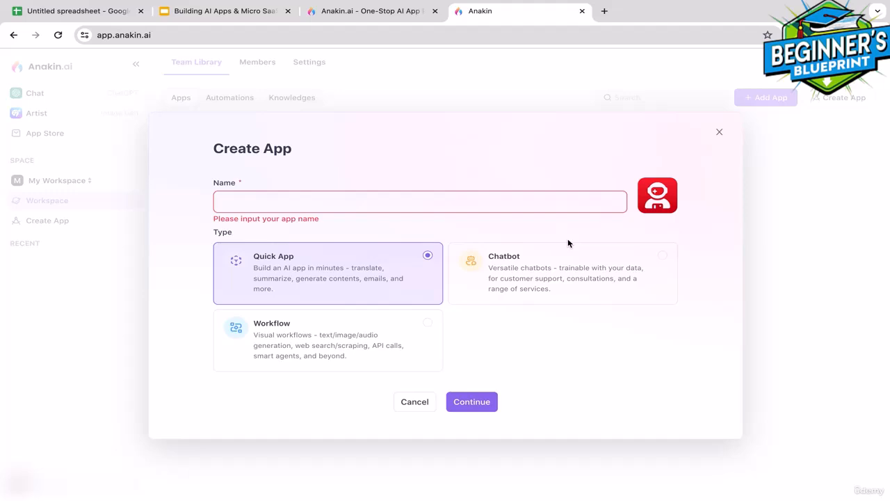
Name the new app 'AI Text to Image Generator'
left_click(379, 200)
type("AI")
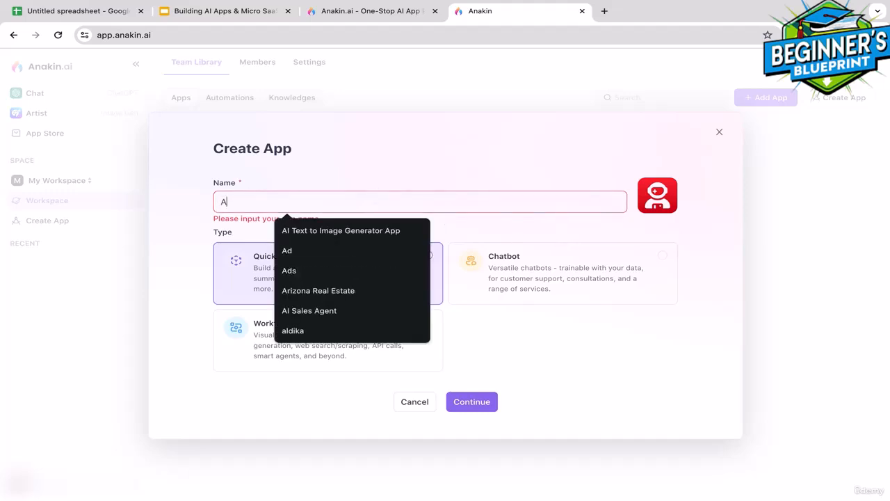
key("Down")
key("Return")
key("BackSpace")
key("BackSpace")
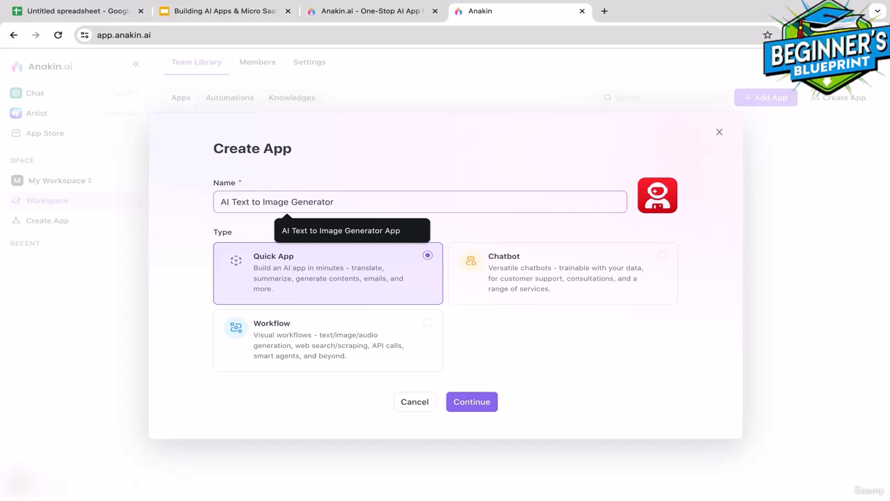
left_click(657, 196)
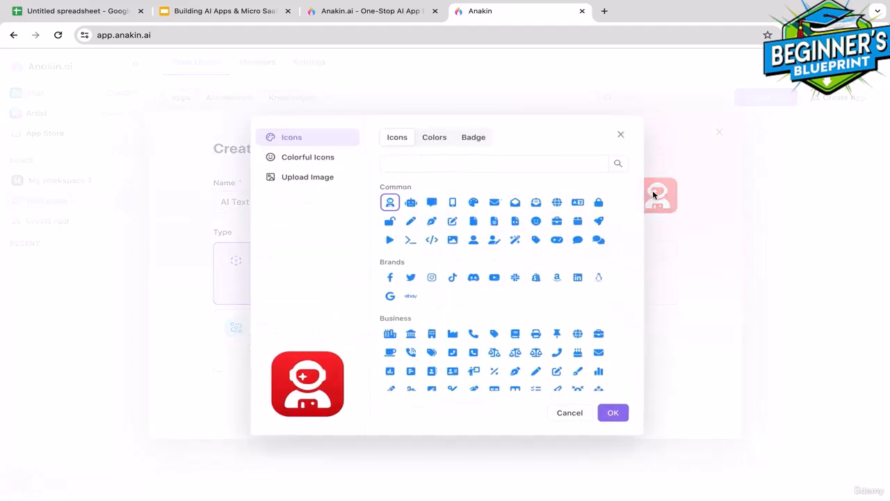
Set the app icon to the blue robot from Colorful Icons on a green background
left_click(409, 203)
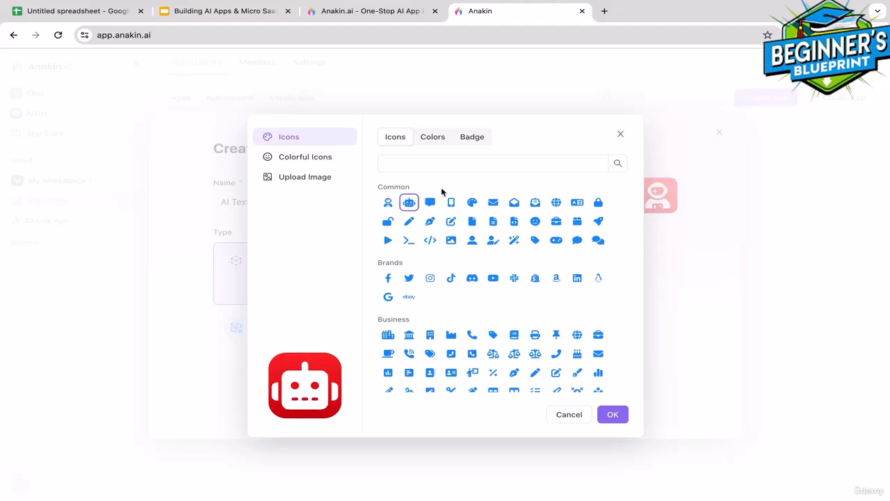
left_click(318, 183)
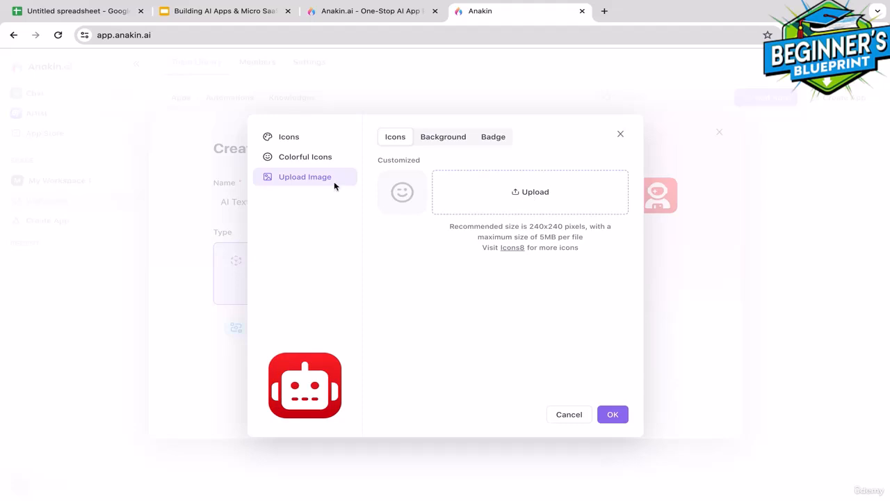
left_click(312, 158)
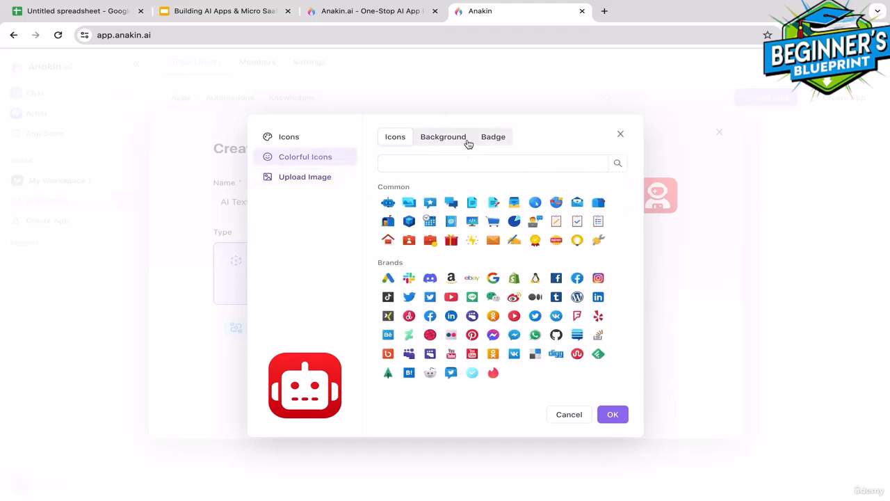
left_click(388, 203)
left_click(436, 139)
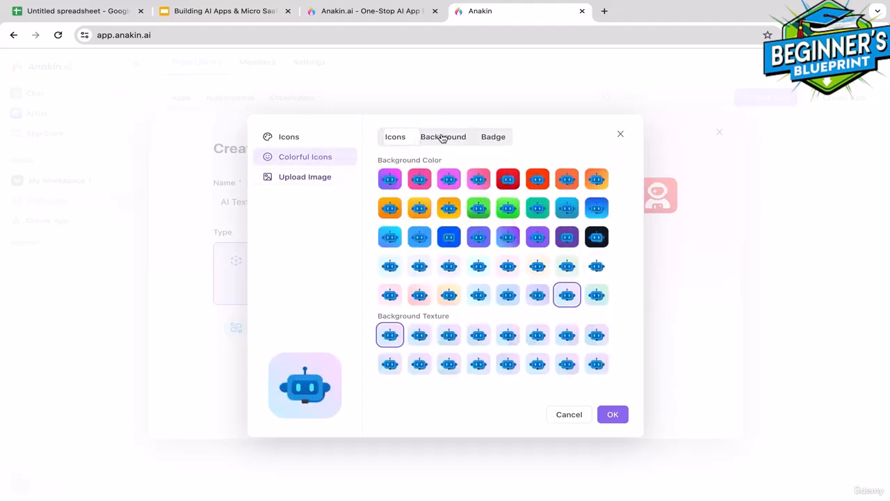
left_click(508, 208)
left_click(613, 415)
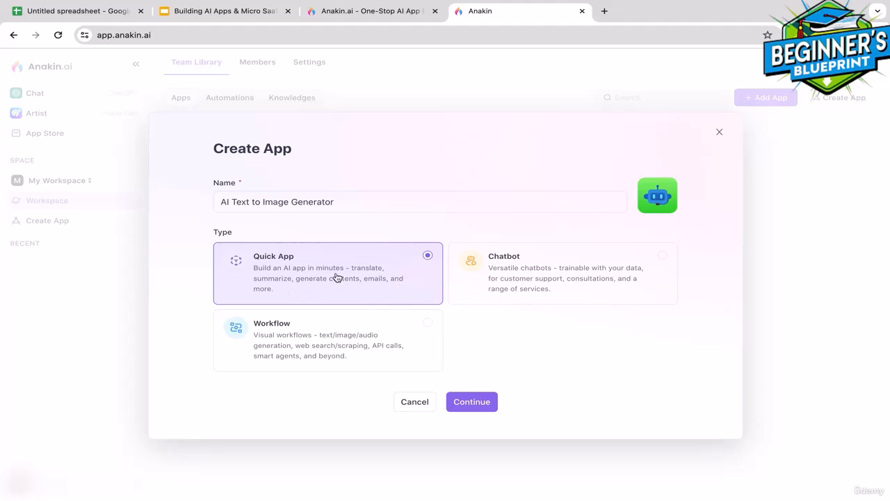
Choose the Workflow app type instead of Chatbot and create the app
left_click(544, 271)
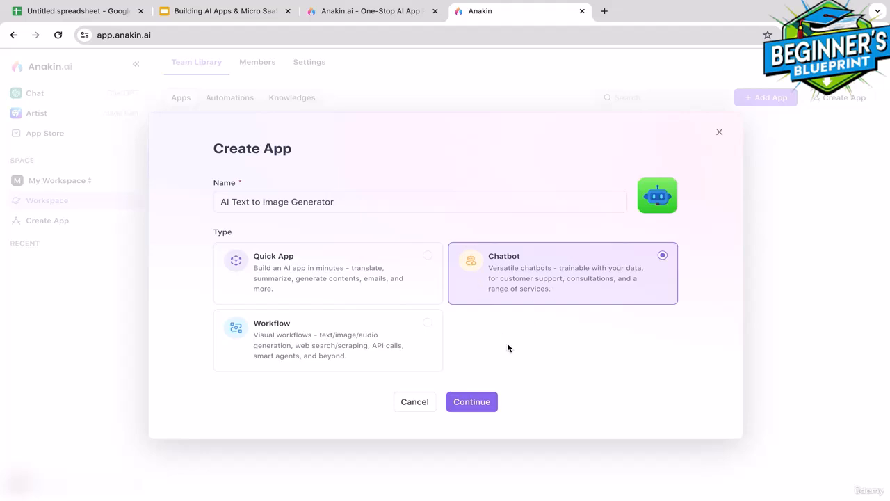
left_click(344, 349)
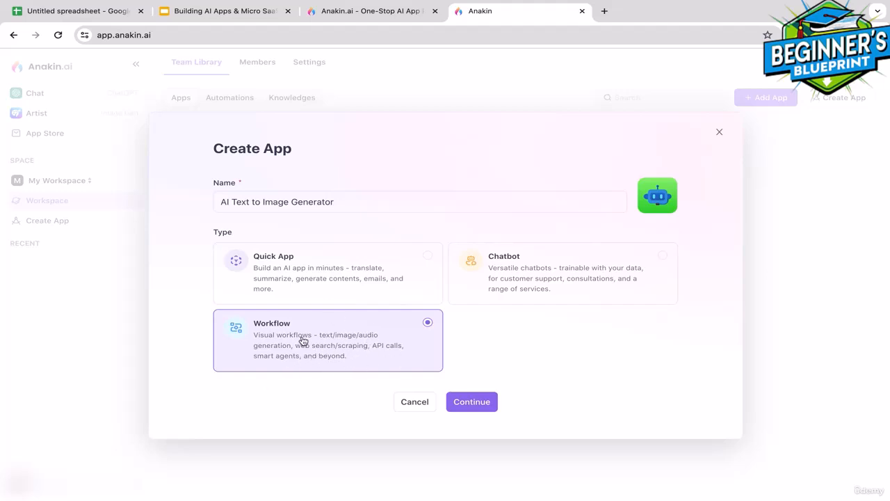
left_click(478, 406)
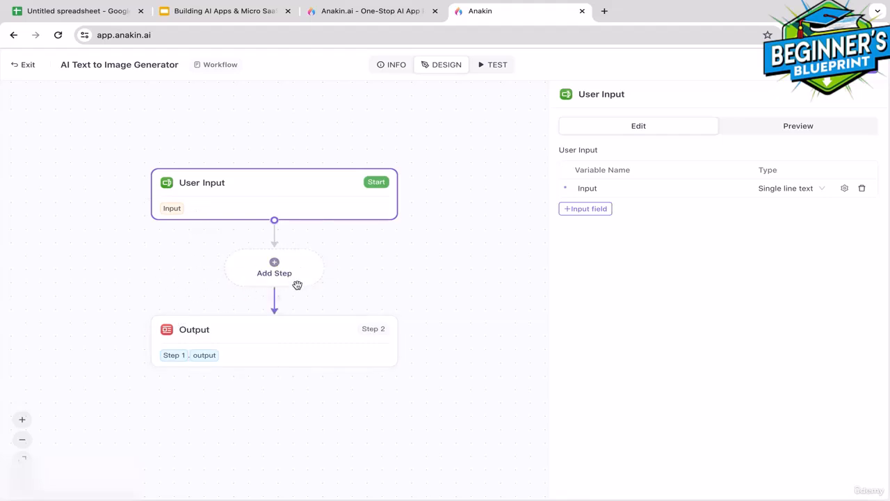
Insert an AI Image Generator step from the AI Model section after User Input
left_click(275, 268)
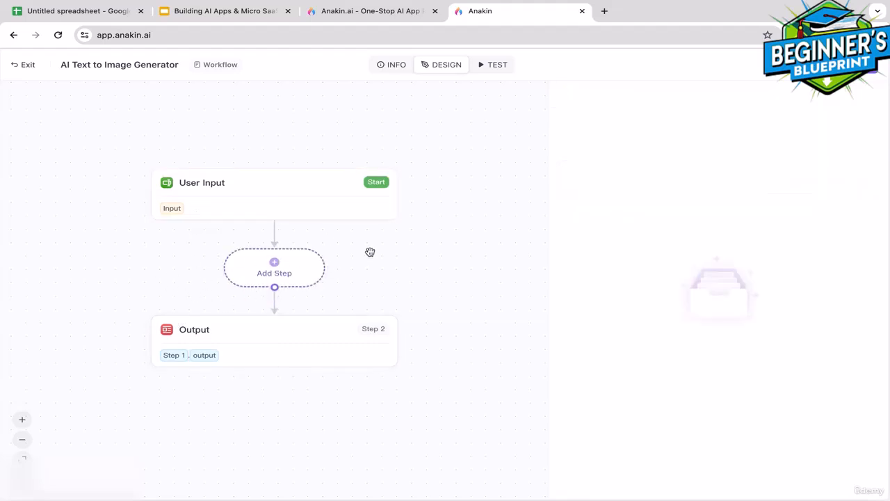
left_click(273, 265)
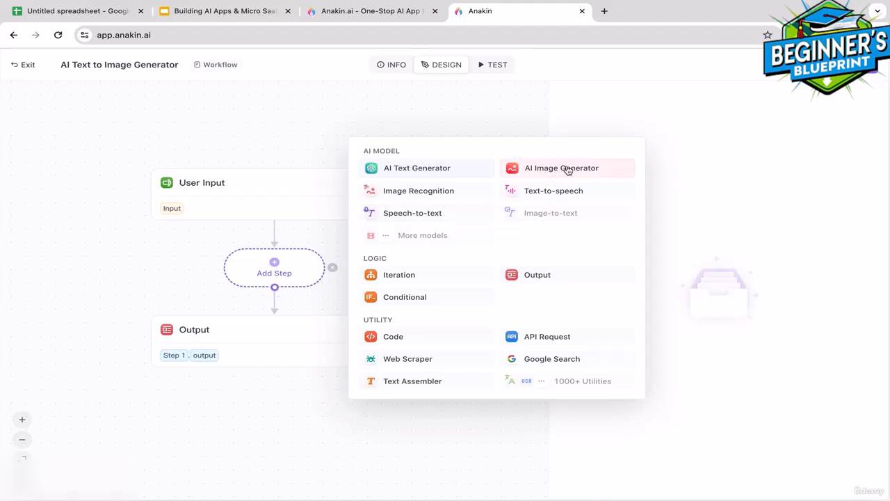
left_click(560, 169)
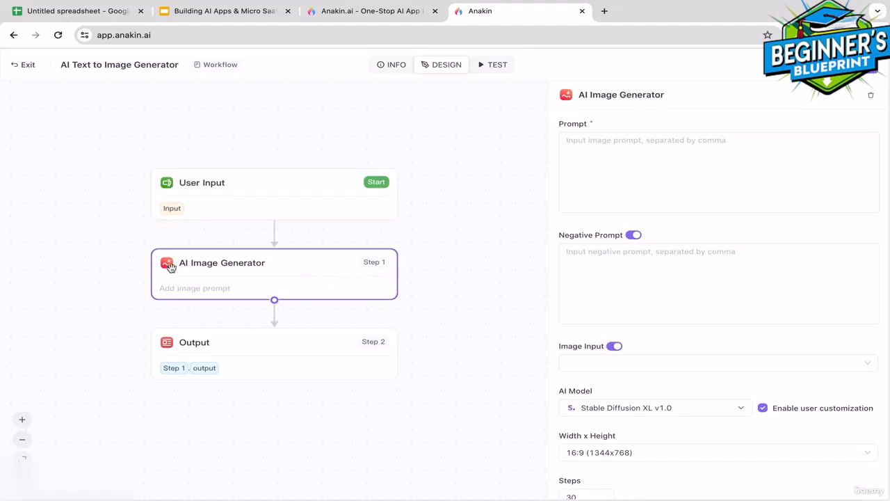
Rename the User Input variable from Input to Prompt and make it Long text
left_click(226, 186)
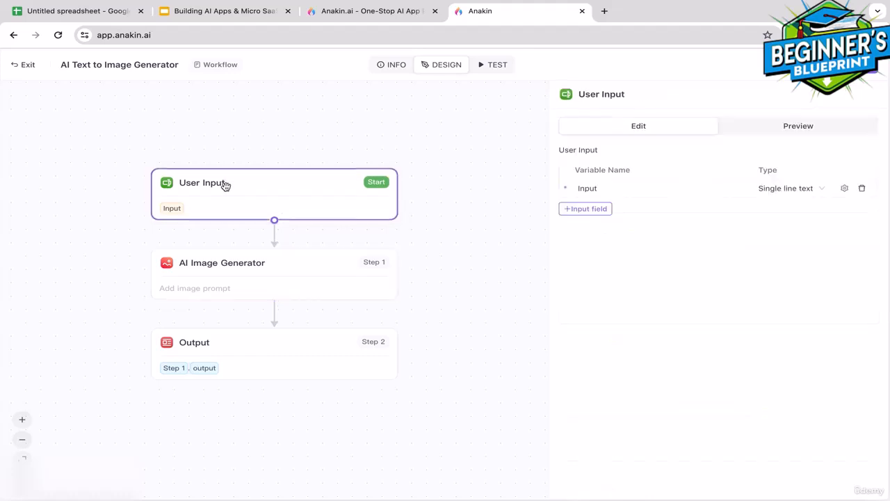
left_click(603, 186)
left_click_drag(603, 186, 562, 193)
key("BackSpace")
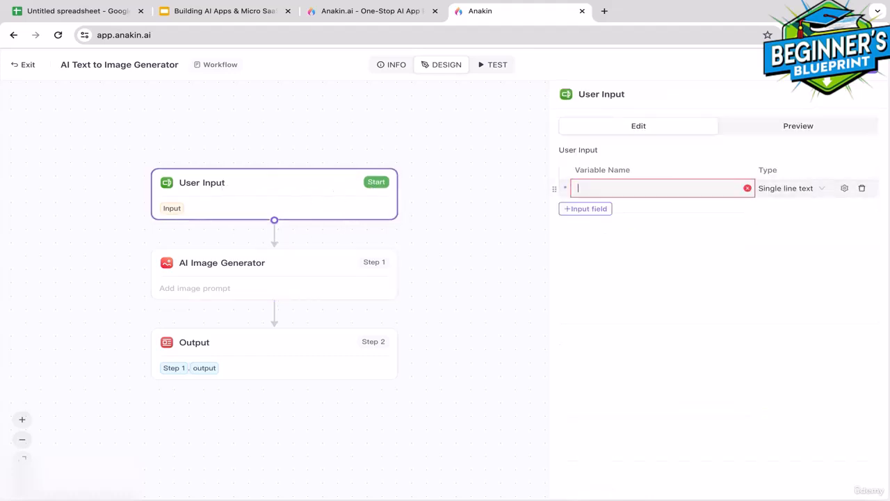
type("Prompt")
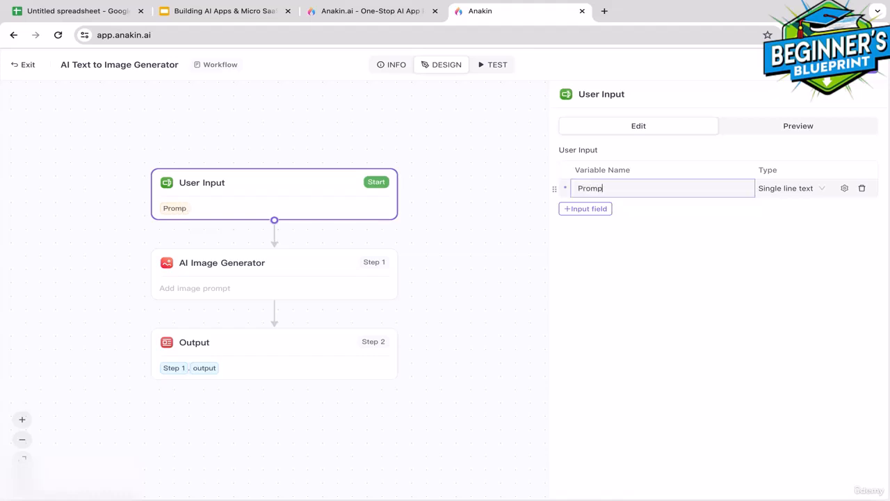
left_click(805, 197)
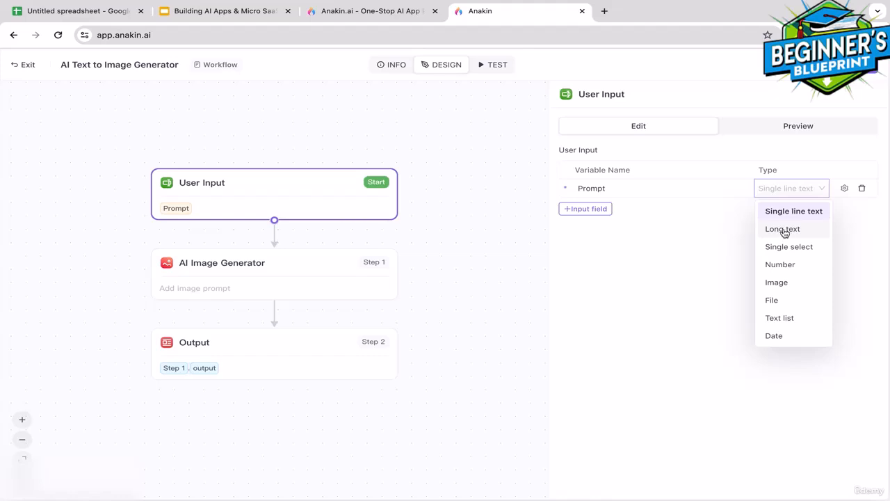
left_click(787, 234)
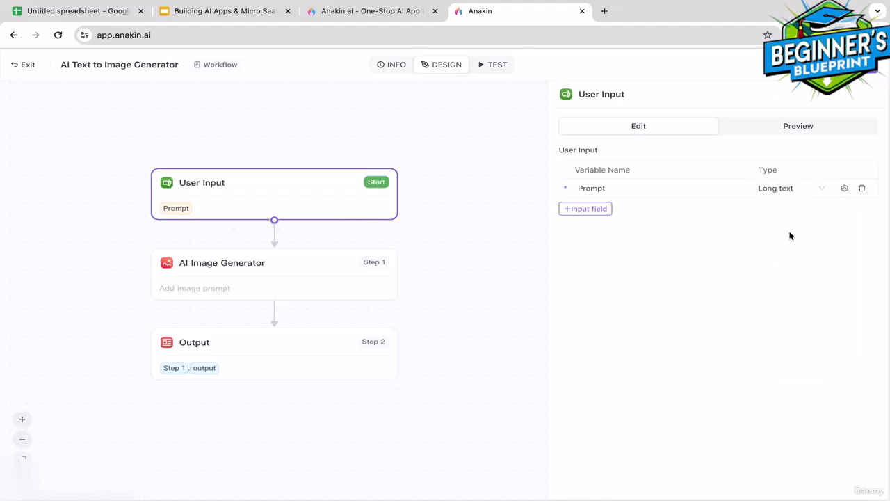
left_click(289, 270)
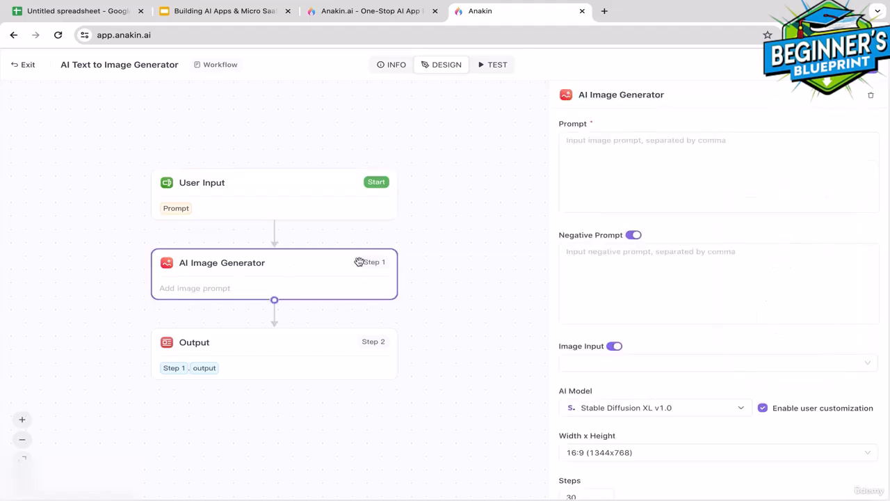
Feed Prompt into the image prompt, using Stable Diffusion XL v1.0 at 16:9 (1344x768)
left_click(593, 149)
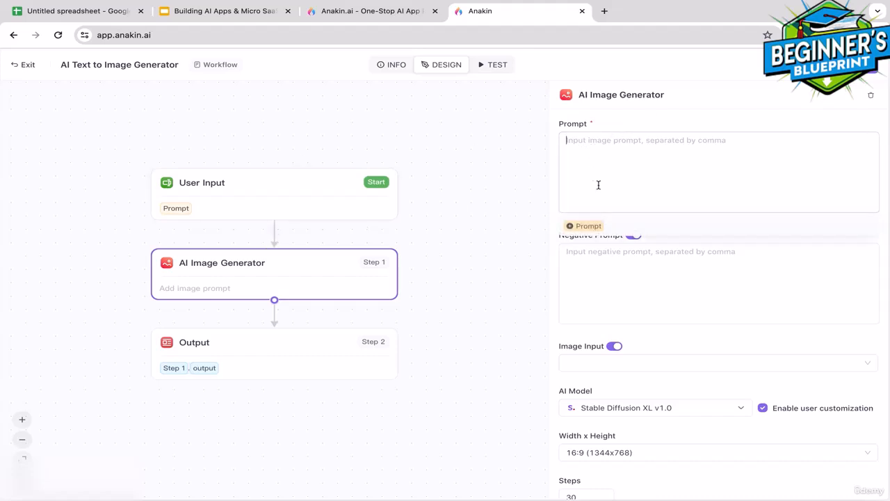
left_click(588, 227)
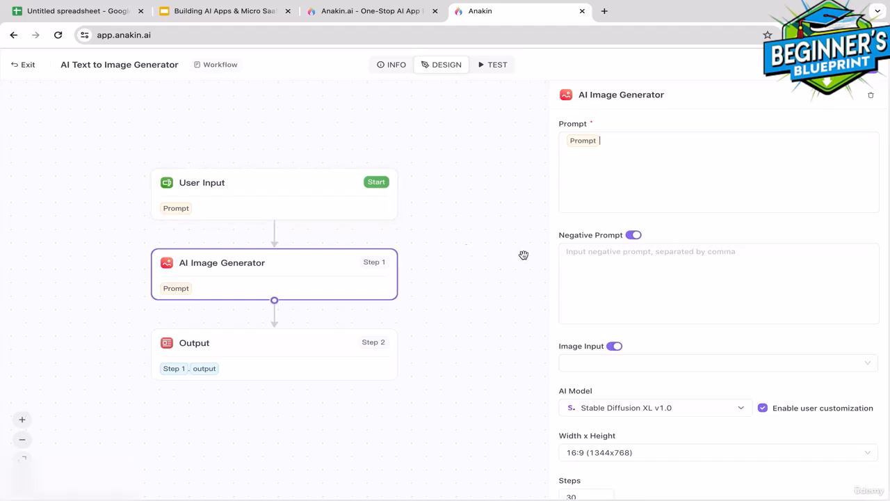
left_click(625, 412)
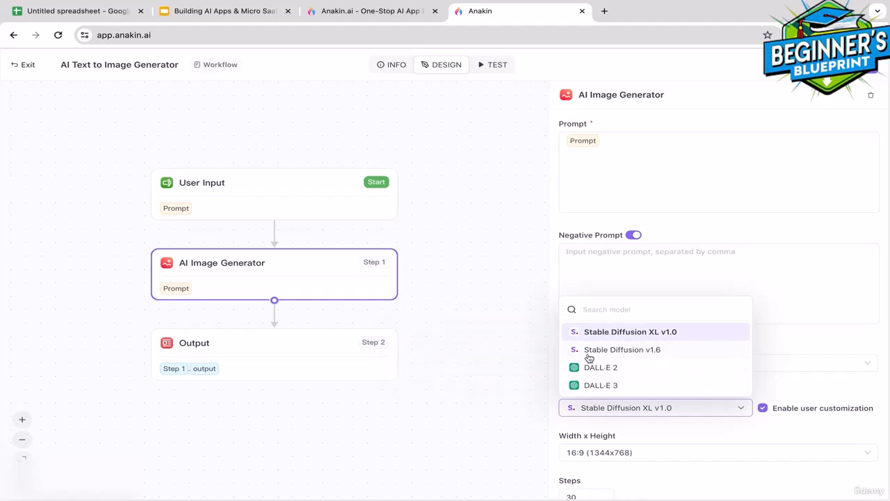
left_click(626, 334)
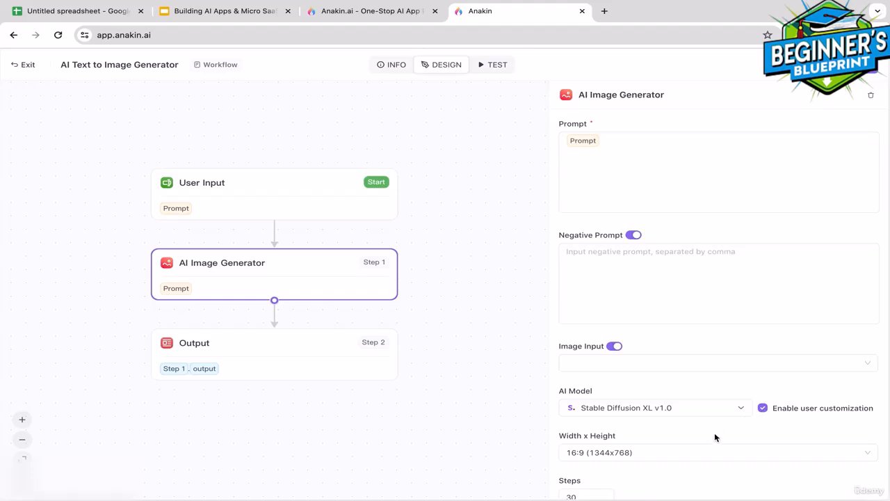
left_click(628, 454)
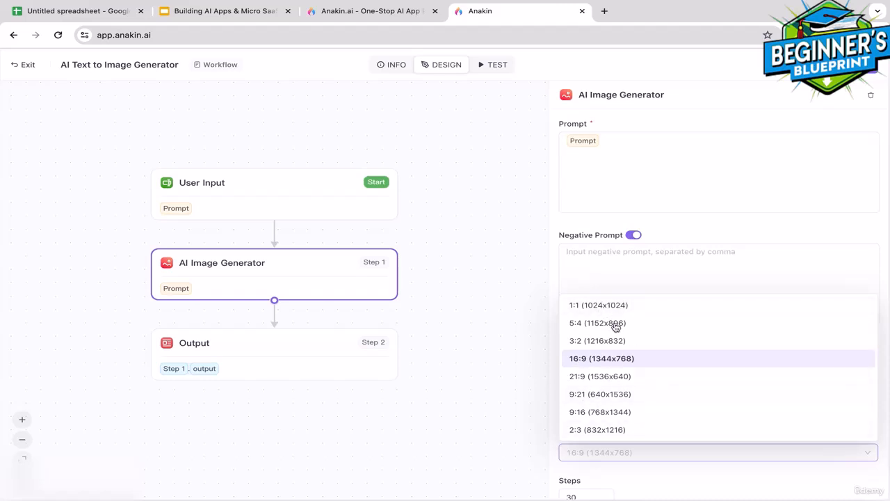
left_click(590, 359)
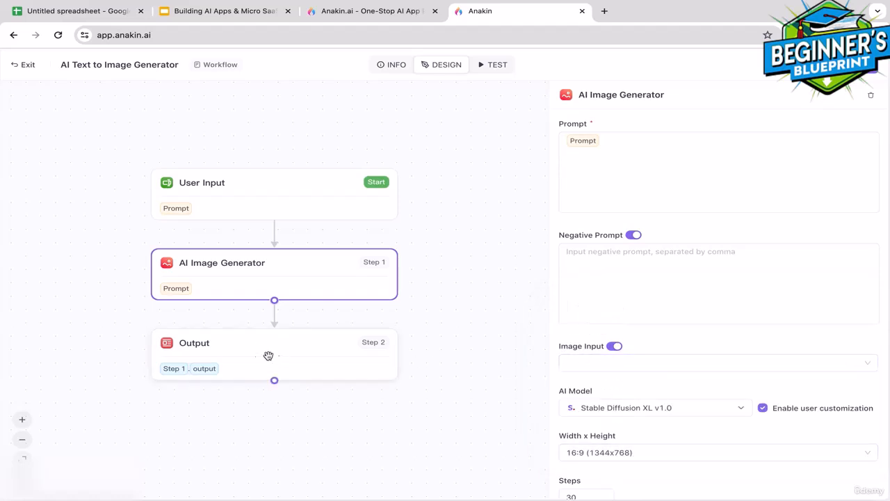
Switch the Output step's value from Step 1 output to Step 1 imageMarkdown
left_click(201, 373)
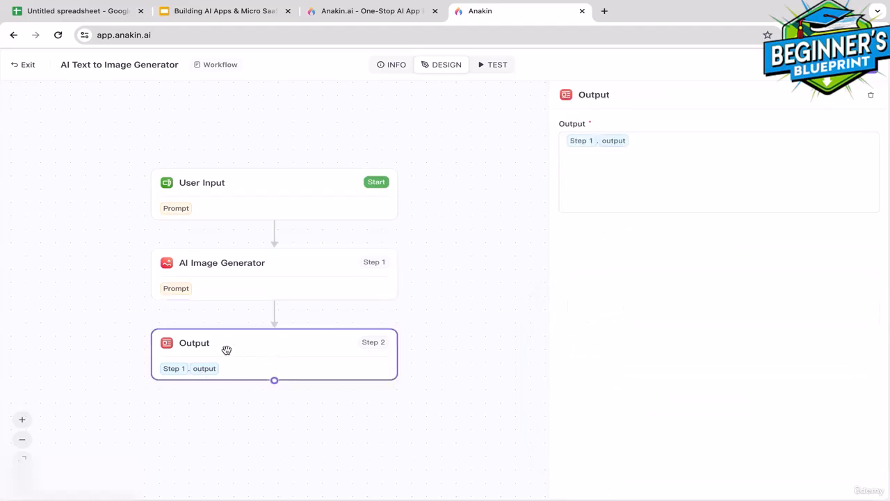
left_click(596, 143)
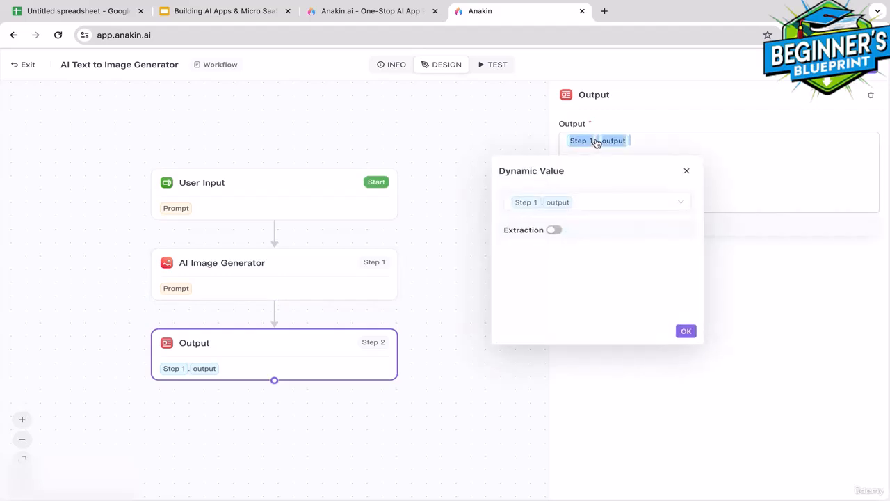
left_click(561, 204)
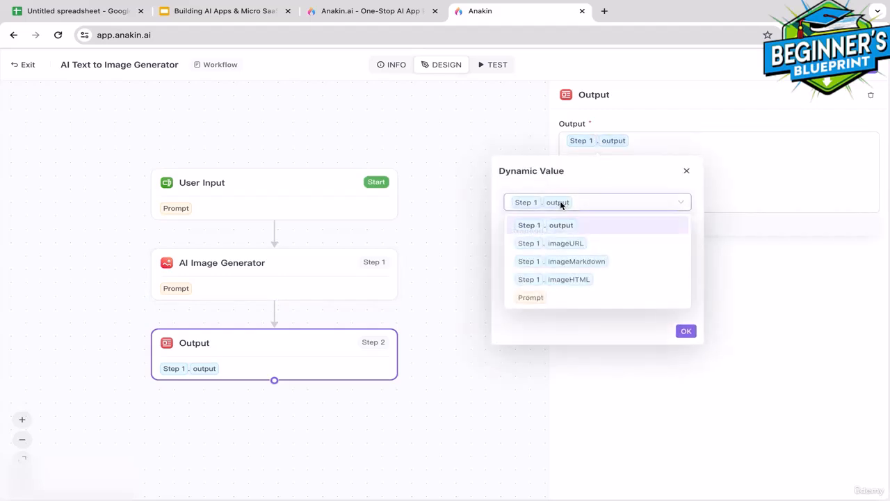
left_click(577, 262)
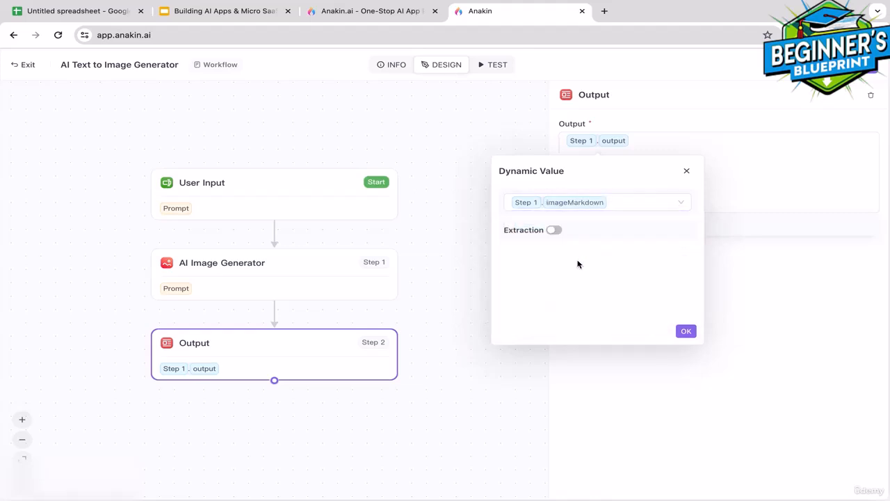
left_click(686, 333)
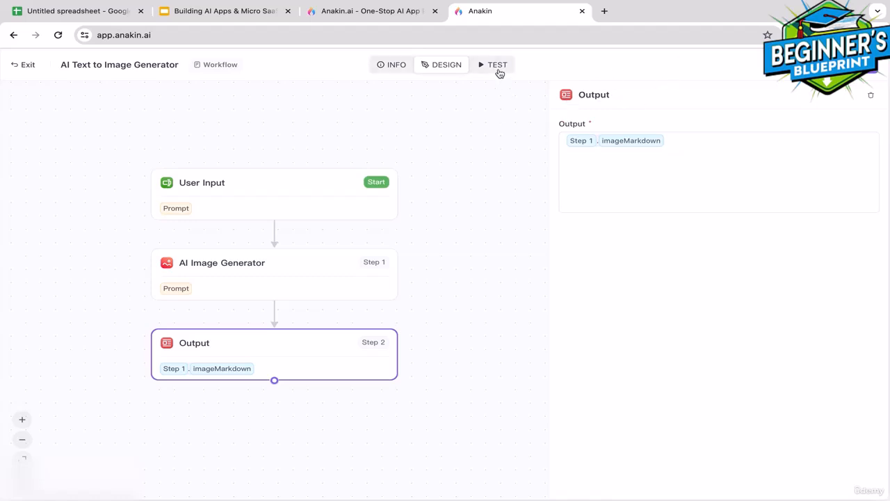
Test with 'A cute little puppy in the living room' and download the generated PNG
left_click(498, 65)
left_click(167, 179)
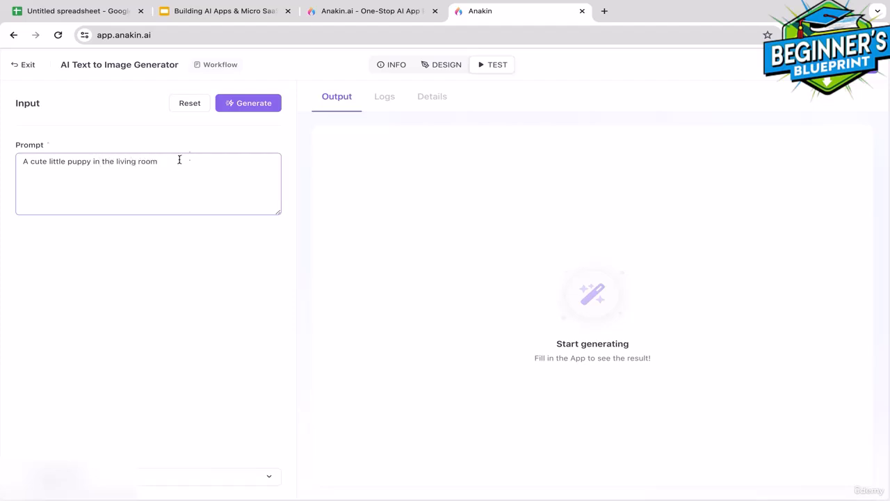
left_click(249, 107)
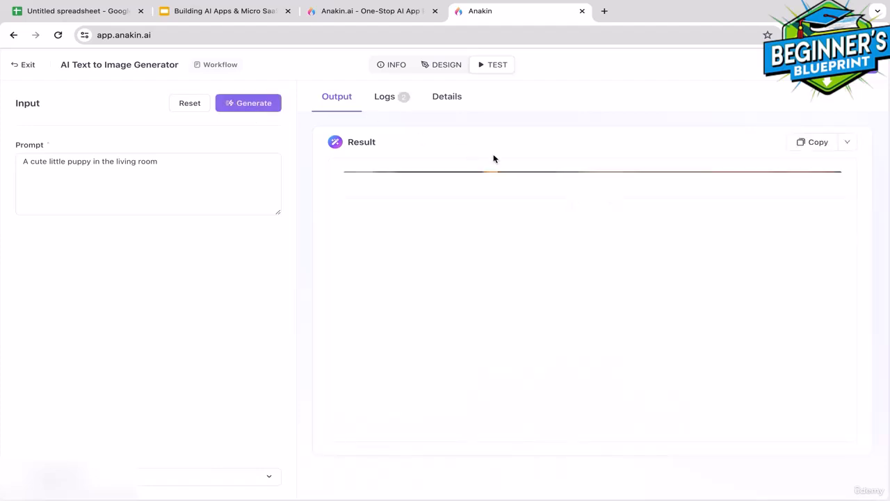
mouse_move(581, 326)
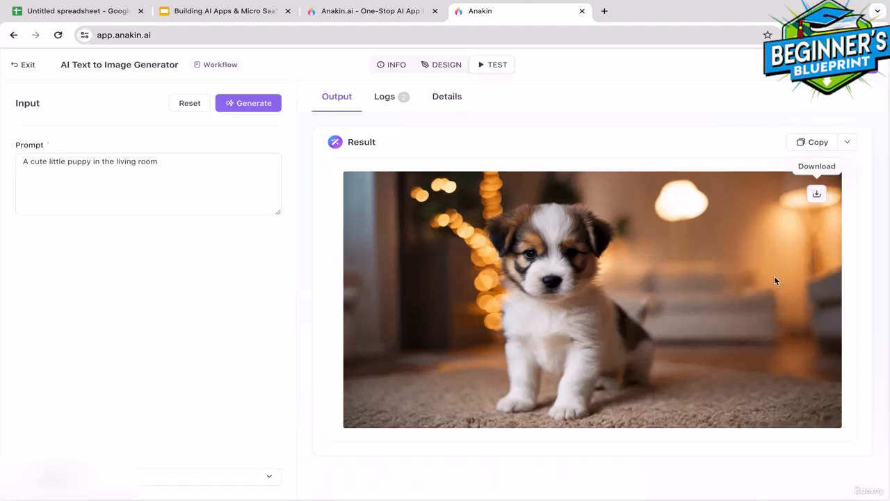
left_click(815, 195)
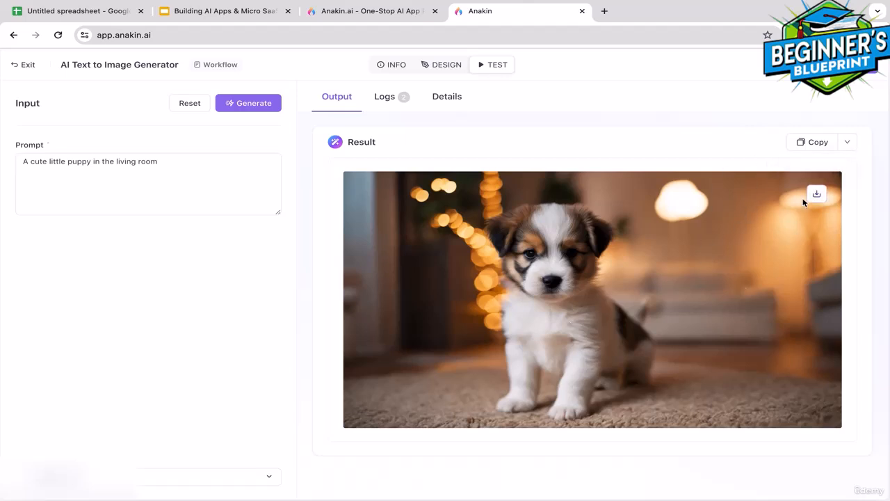
left_click(818, 195)
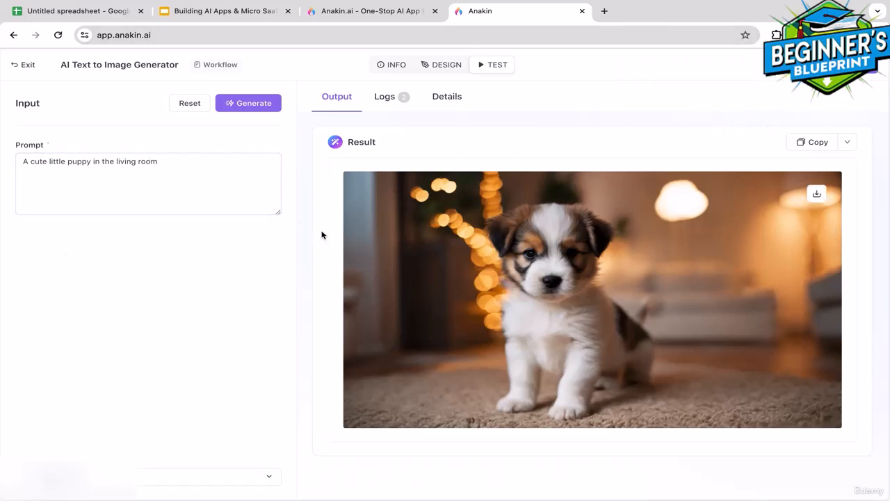
In the app info, set App Language to English and Category to Models
left_click(446, 66)
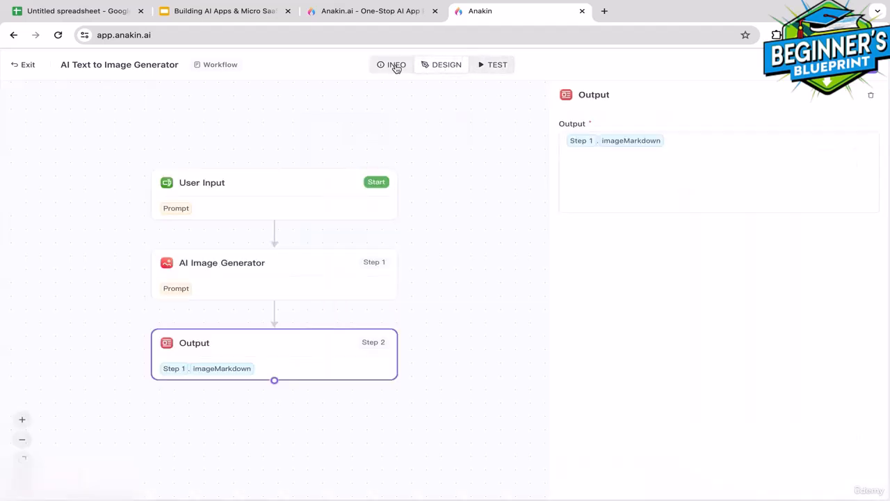
left_click(396, 68)
left_click(334, 261)
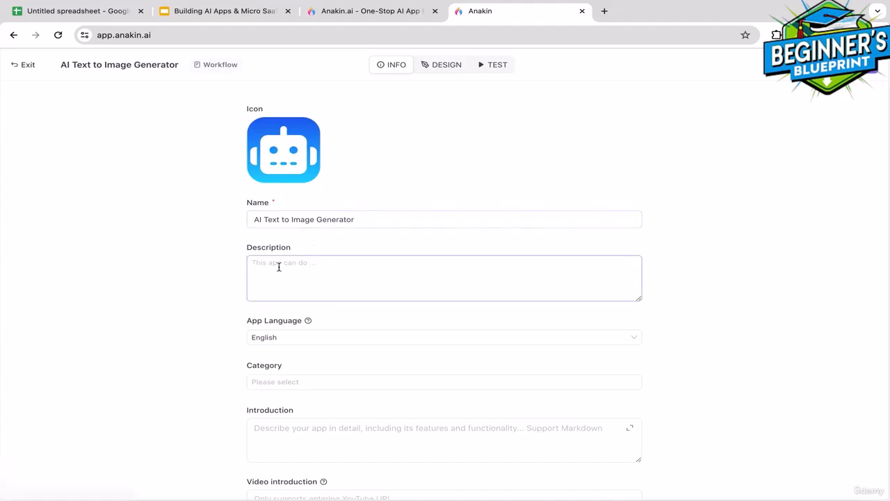
left_click(282, 338)
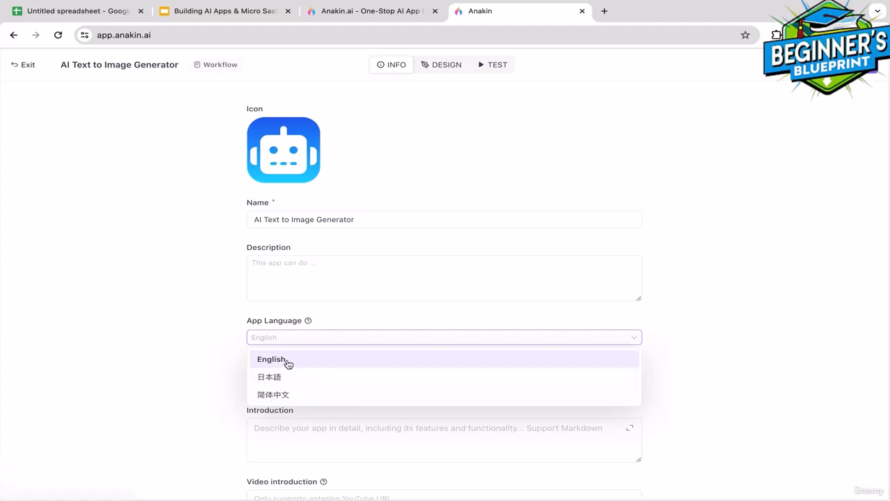
left_click(287, 360)
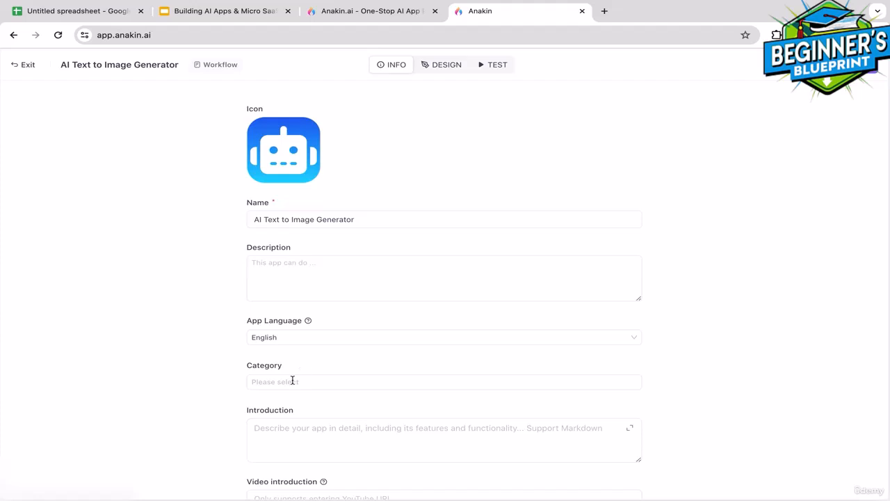
left_click(296, 379)
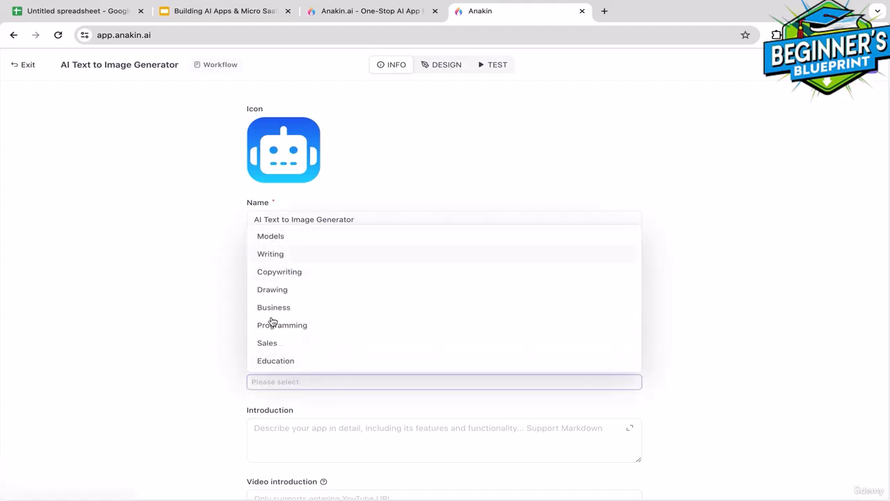
left_click(368, 237)
left_click(313, 408)
Leave the introduction and video introduction empty and exit to the workspace library
left_click(298, 431)
left_click(271, 496)
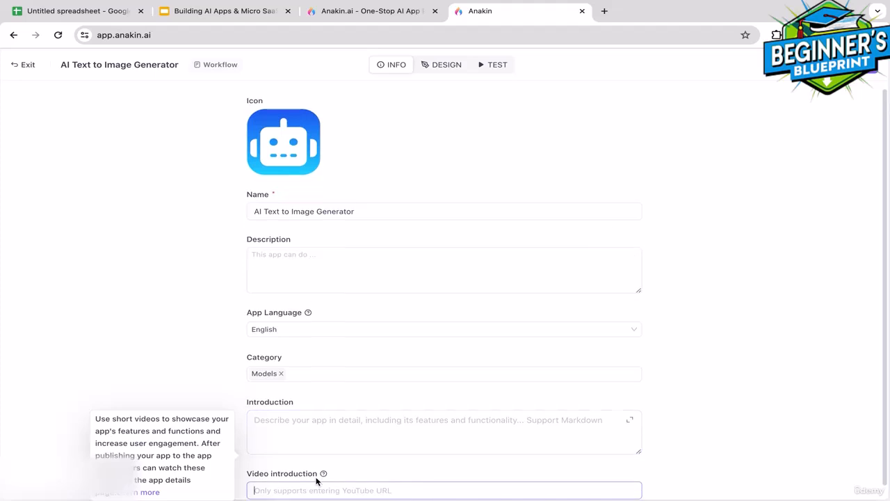
left_click(809, 432)
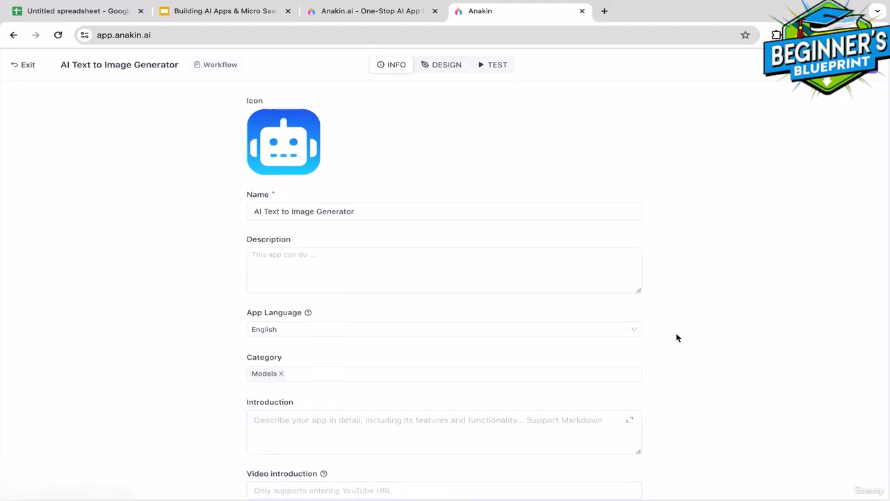
left_click(446, 68)
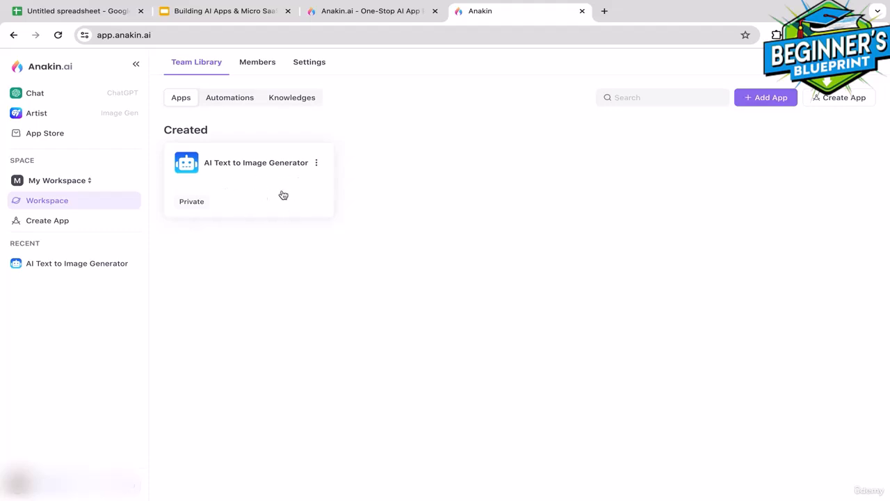
Open the app's Publish to App Store form from its Manage page
left_click(316, 163)
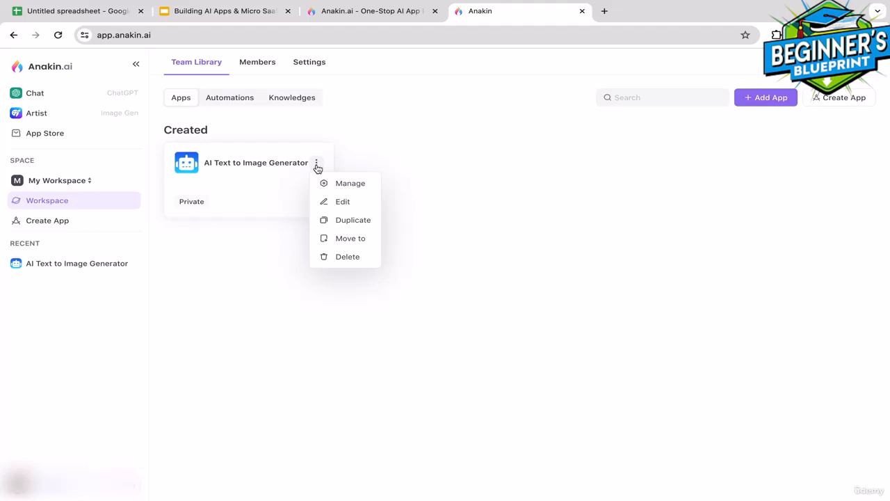
left_click(349, 186)
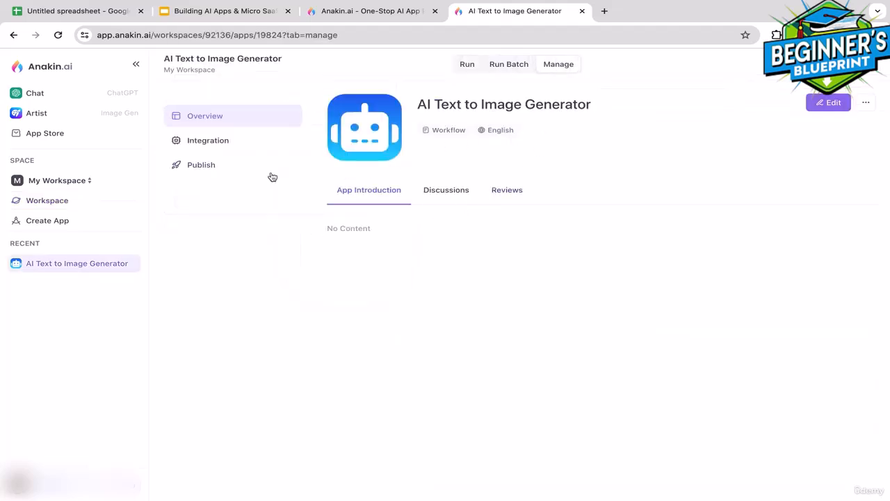
left_click(220, 147)
left_click(219, 169)
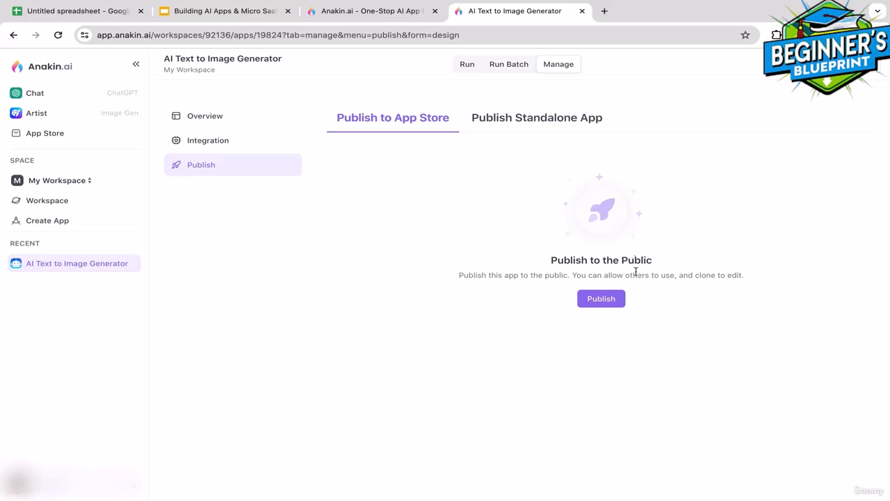
left_click(609, 306)
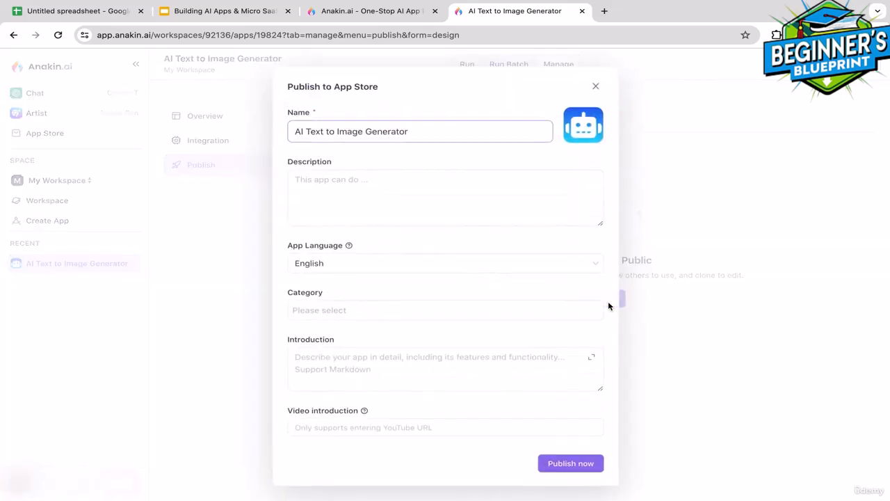
Leave the store description empty, set the category to Models, and publish the app
left_click(417, 197)
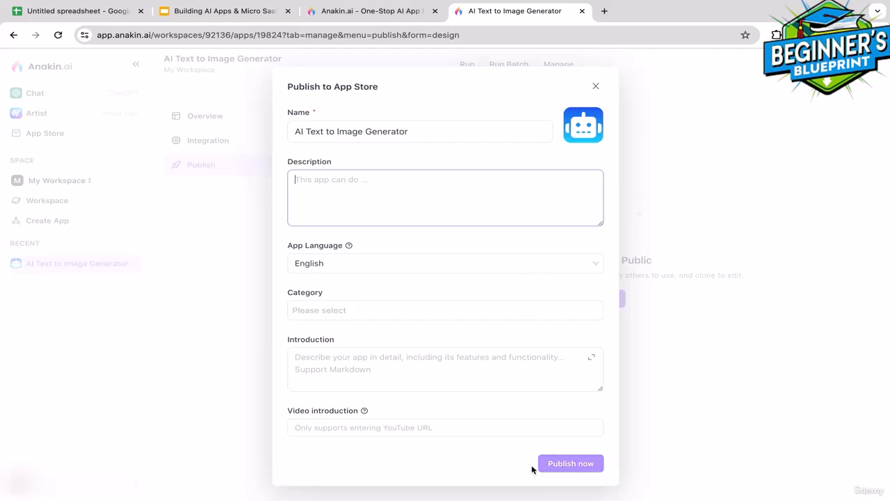
left_click(302, 326)
left_click(338, 314)
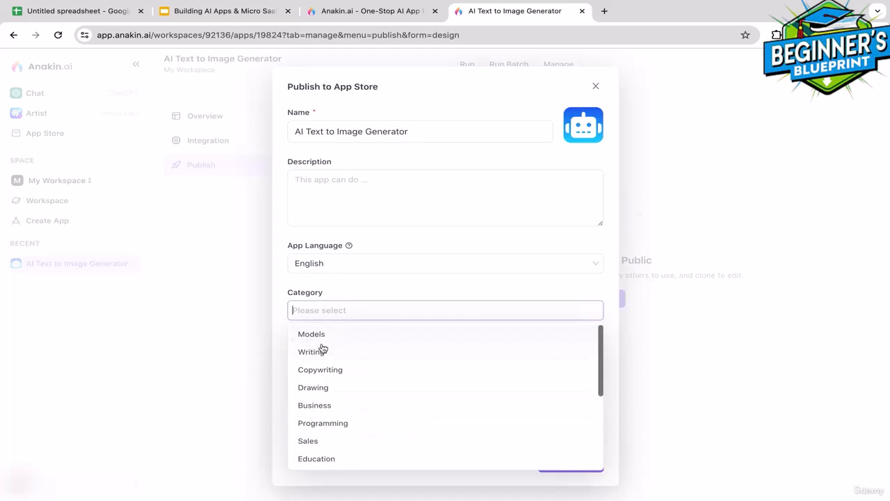
left_click(321, 338)
left_click(615, 365)
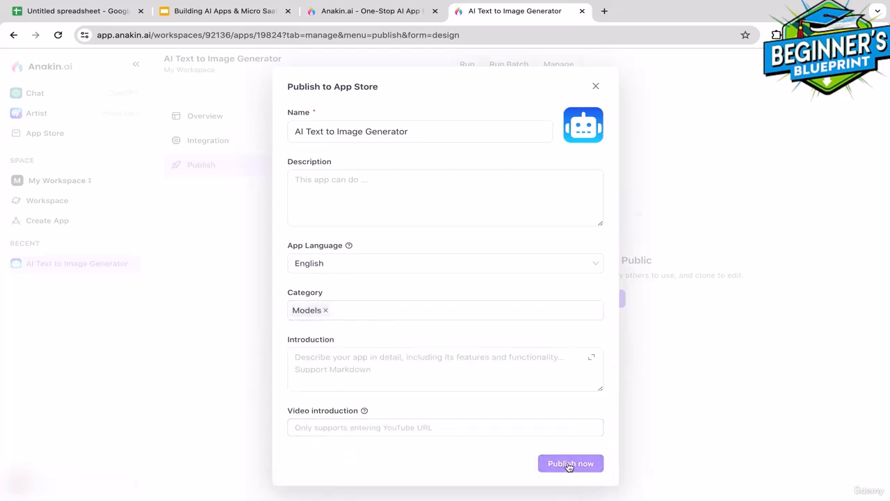
left_click(569, 465)
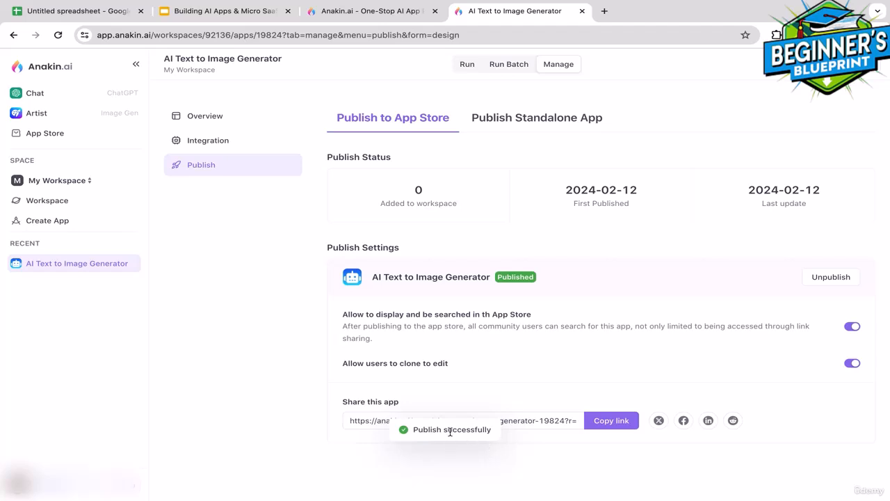
Copy the app's share link and load it in a new browser tab to view the public page
left_click(610, 424)
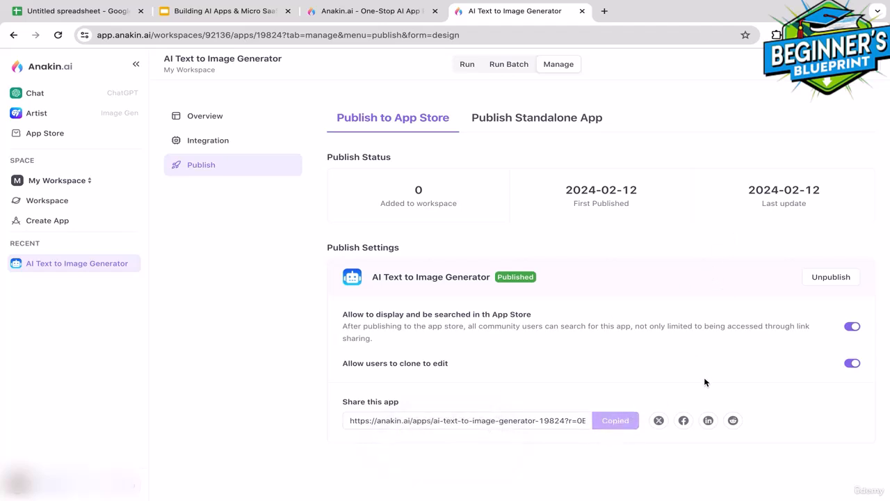
left_click(604, 10)
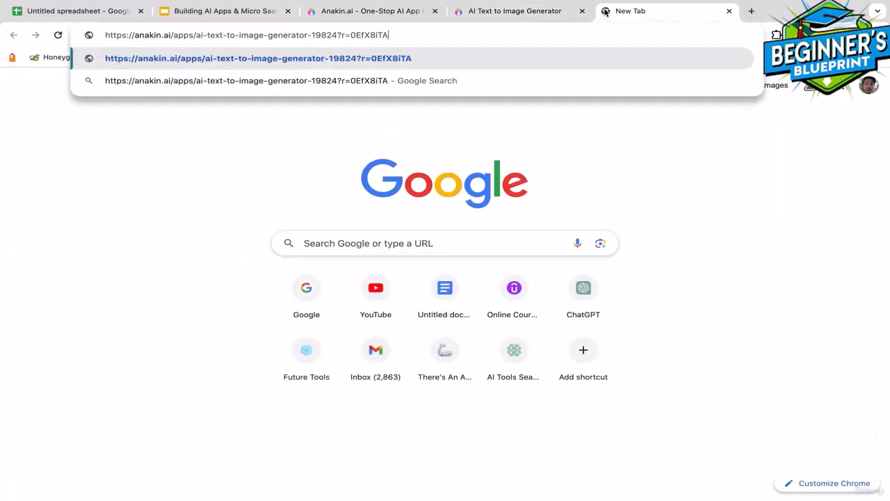
key("Return")
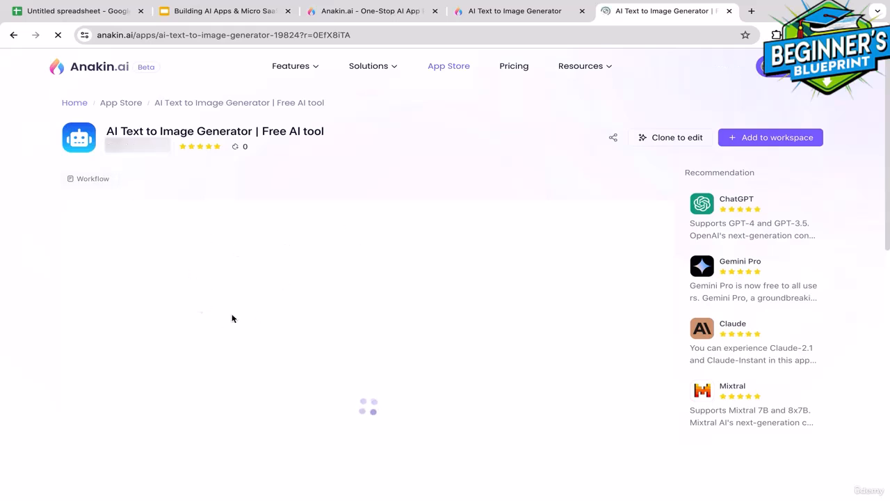
scroll(227, 236, "down", 3)
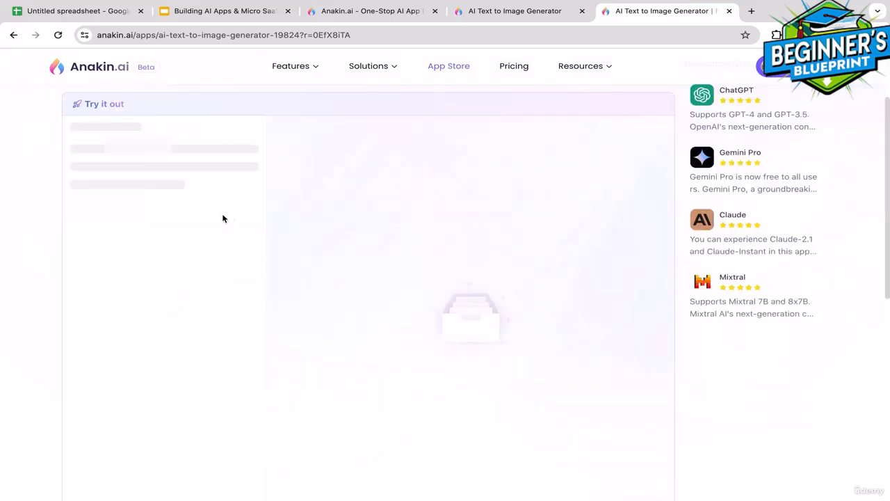